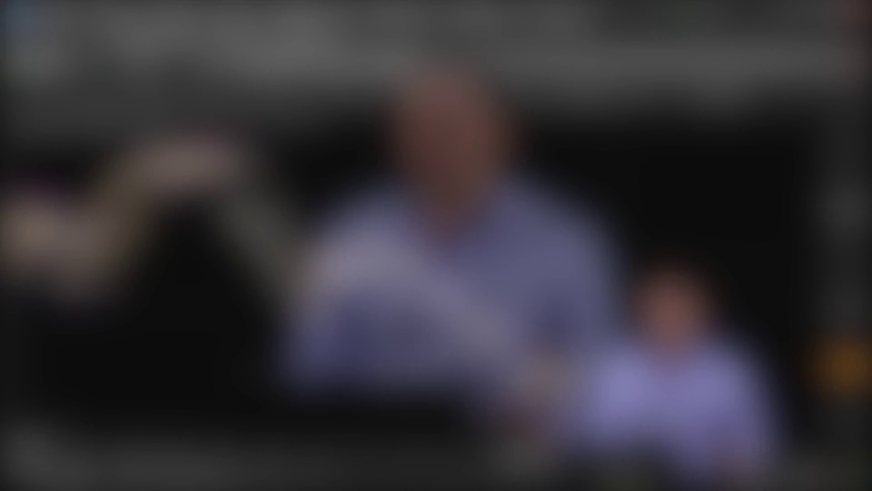
Step: Pan the crude oil daily chart left so it spans May 2015 through February 2016
drag(554, 209, 493, 216)
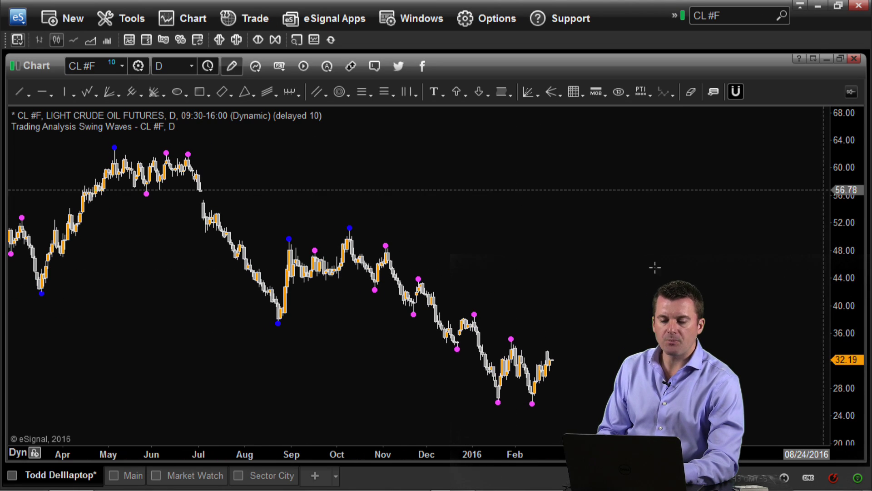
drag(463, 240, 442, 240)
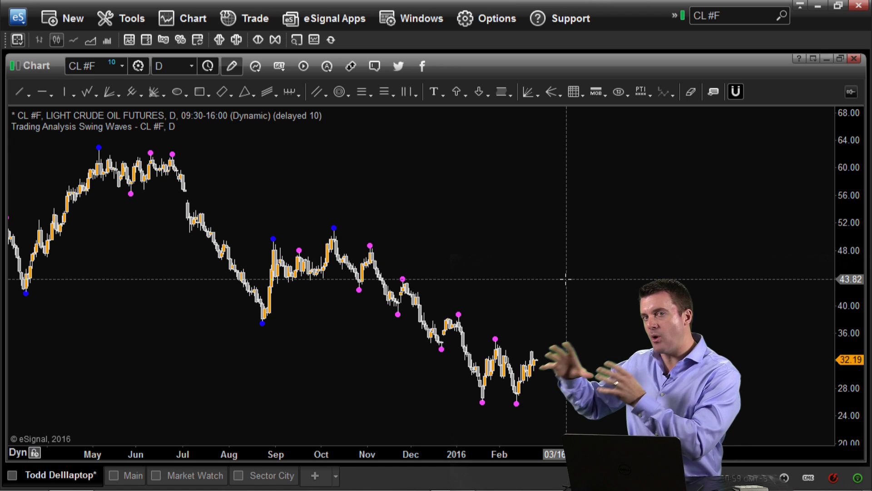
click(393, 94)
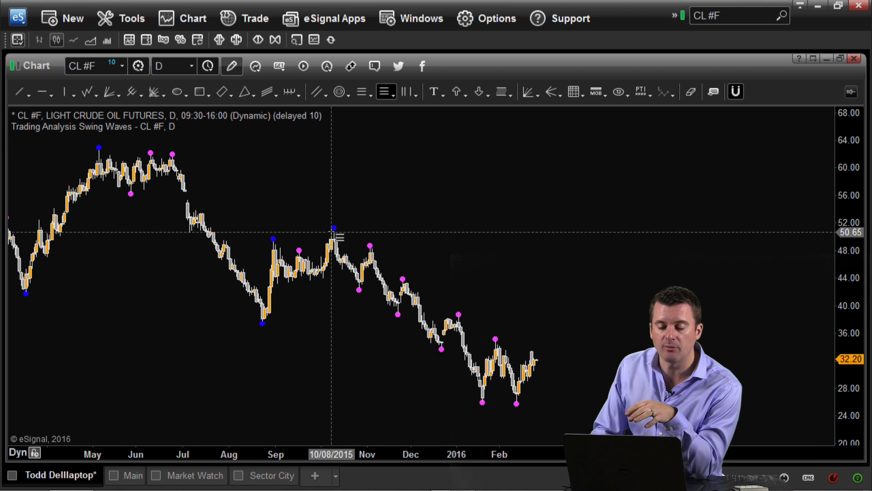
Step: Draw an orange Fibonacci projection from the late-August low to the October high, targeting near 39.6
mouse_move(262, 324)
mouse_down()
mouse_move(330, 268)
mouse_move(344, 230)
mouse_up()
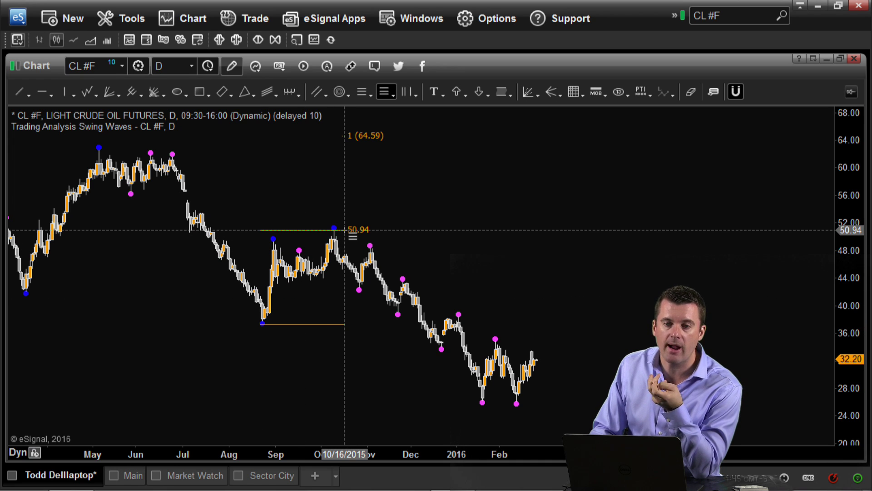
click(344, 231)
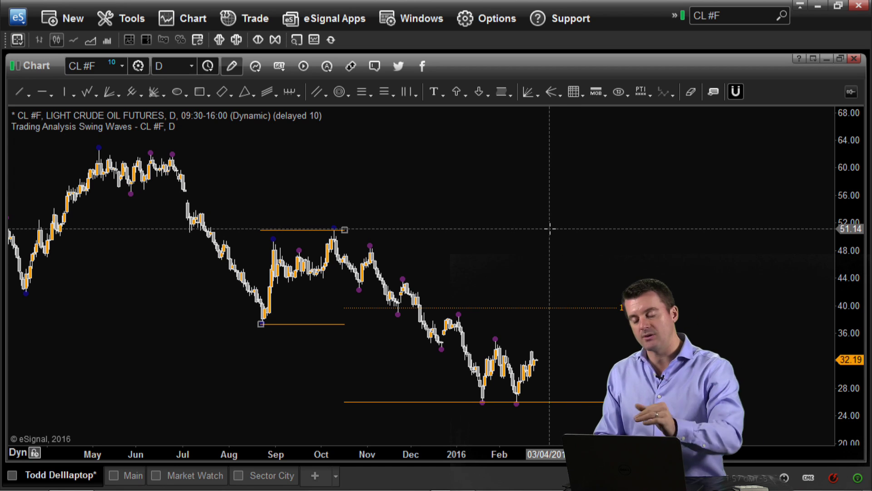
click(550, 229)
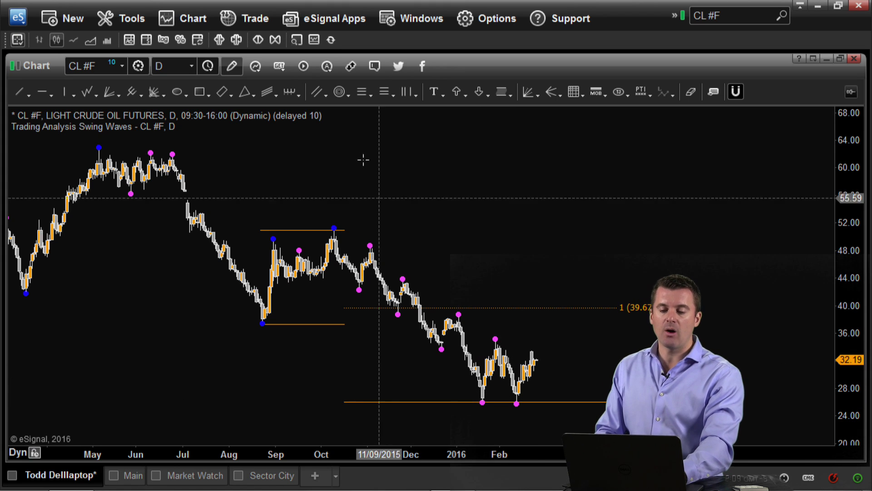
Step: Draw a Purple Retracements Fibonacci retracement from the 51.24 October high to the February low
click(372, 95)
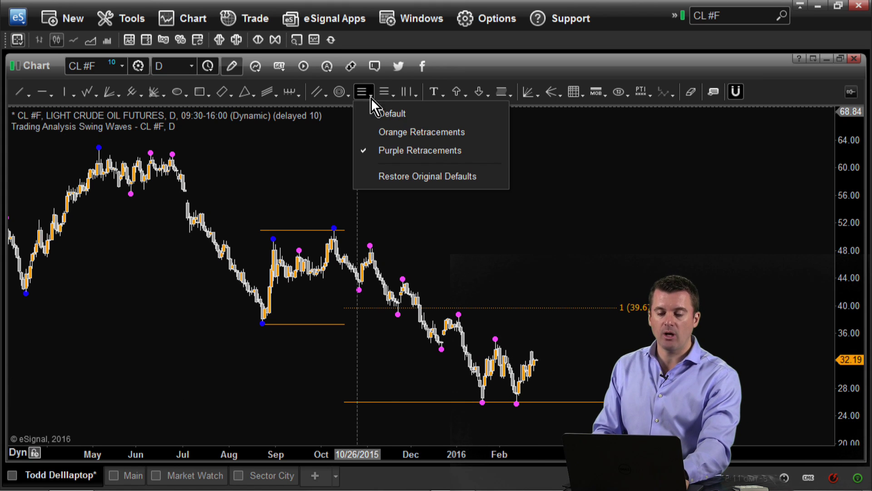
click(383, 131)
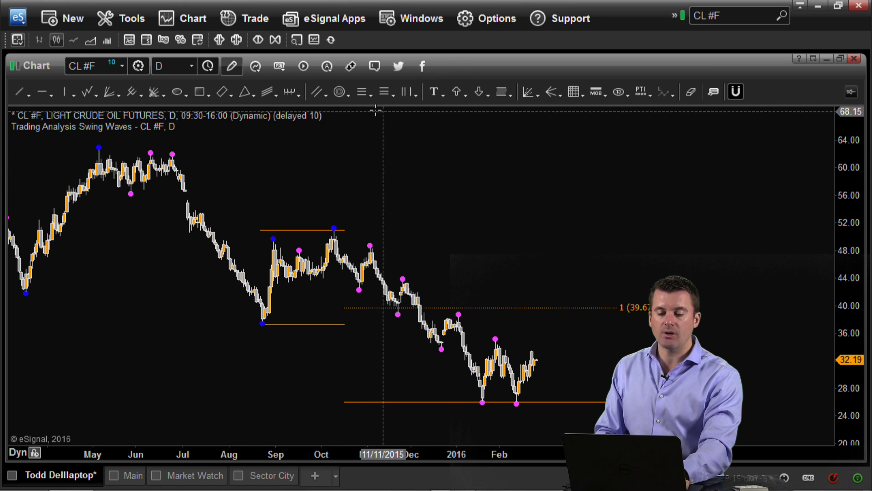
click(362, 92)
mouse_move(341, 230)
mouse_down()
mouse_move(355, 252)
mouse_move(479, 309)
mouse_move(529, 384)
mouse_move(611, 402)
mouse_move(595, 407)
mouse_move(664, 402)
mouse_up()
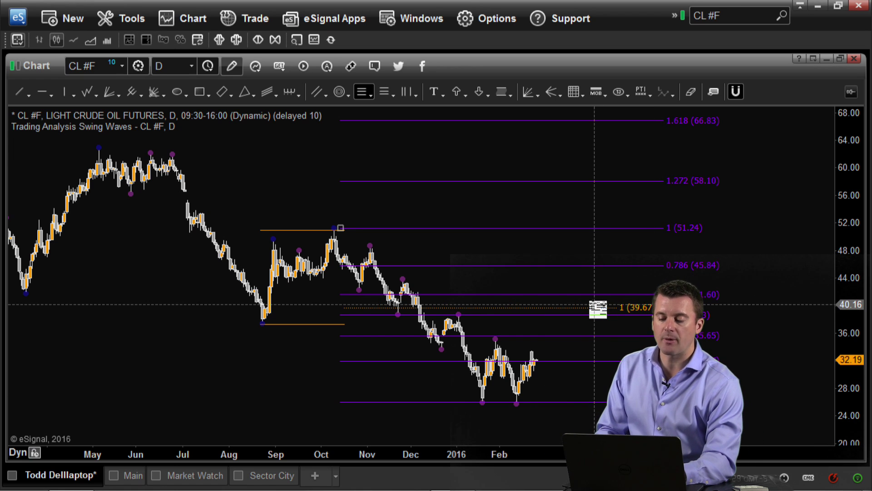
click(755, 292)
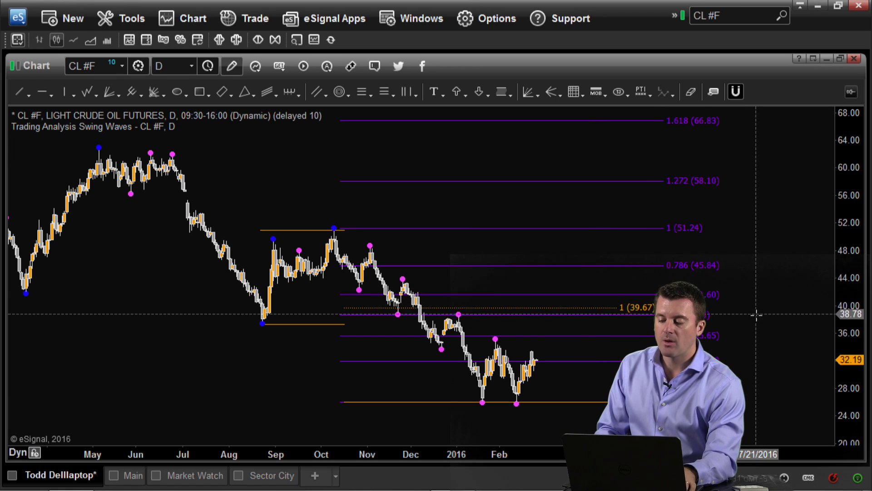
Step: Remove the 0.236, 0.382, 0.786, 1.000, 1.272 and 1.618 levels from the purple retracement
right_click(618, 336)
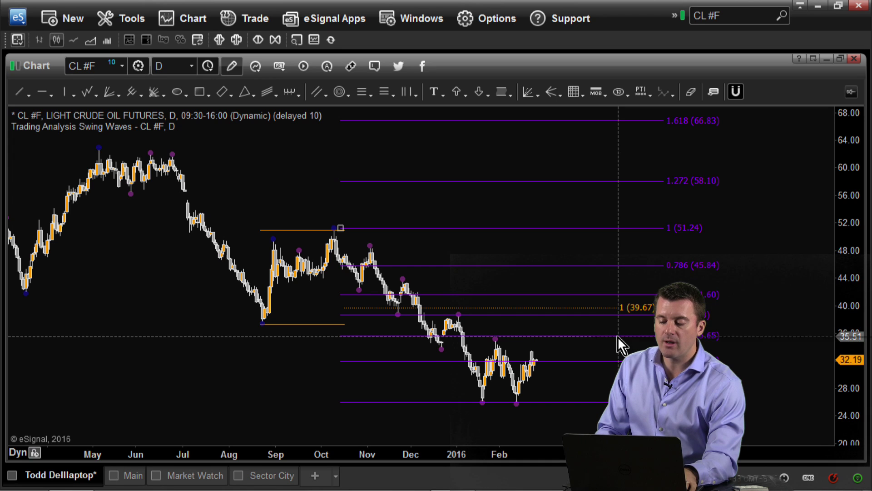
click(637, 178)
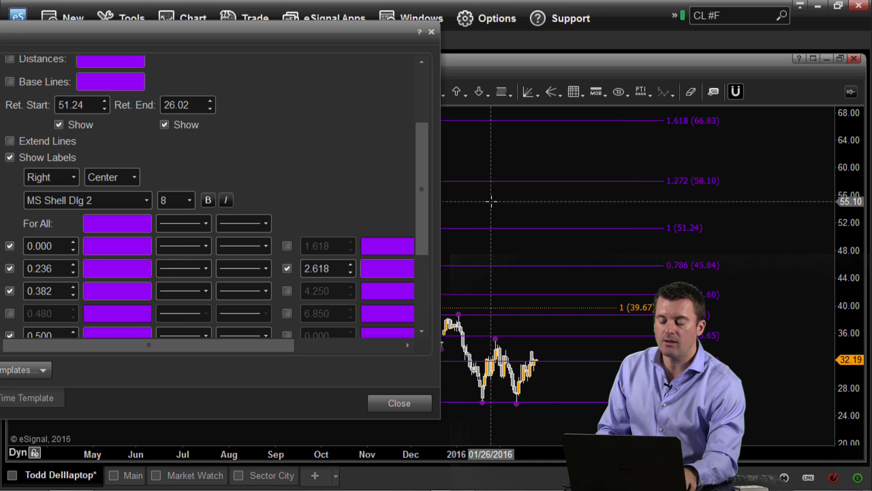
click(10, 269)
click(10, 290)
scroll(10, 293, down, 3)
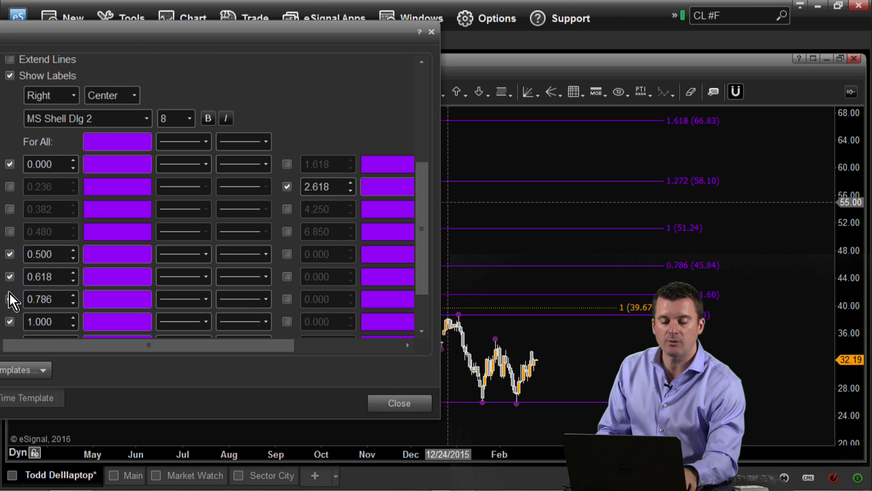
click(10, 299)
click(9, 321)
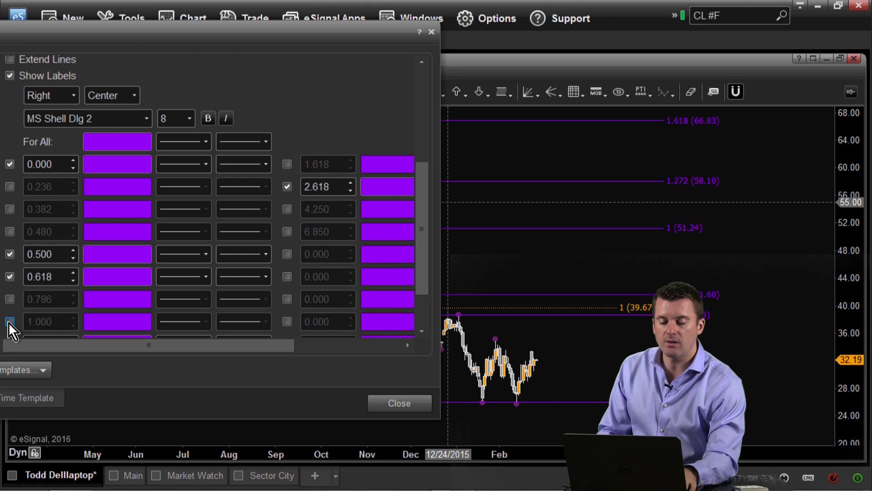
scroll(8, 318, down, 2)
click(10, 305)
click(10, 283)
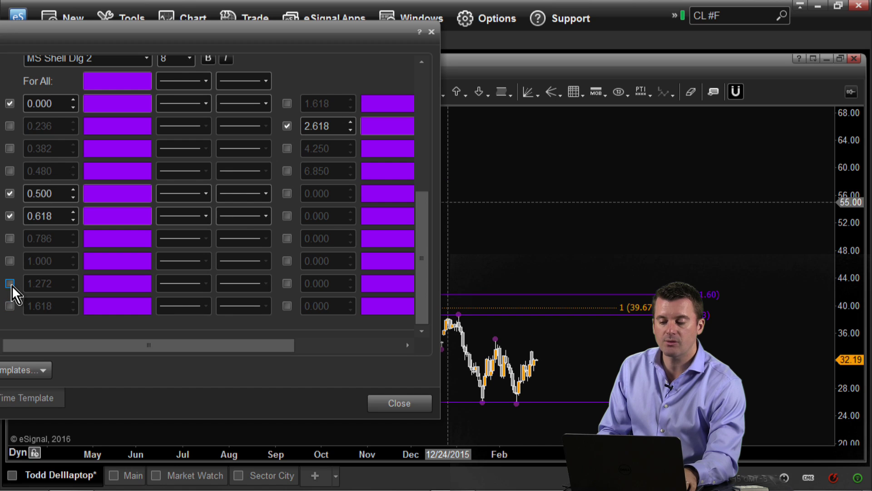
click(394, 404)
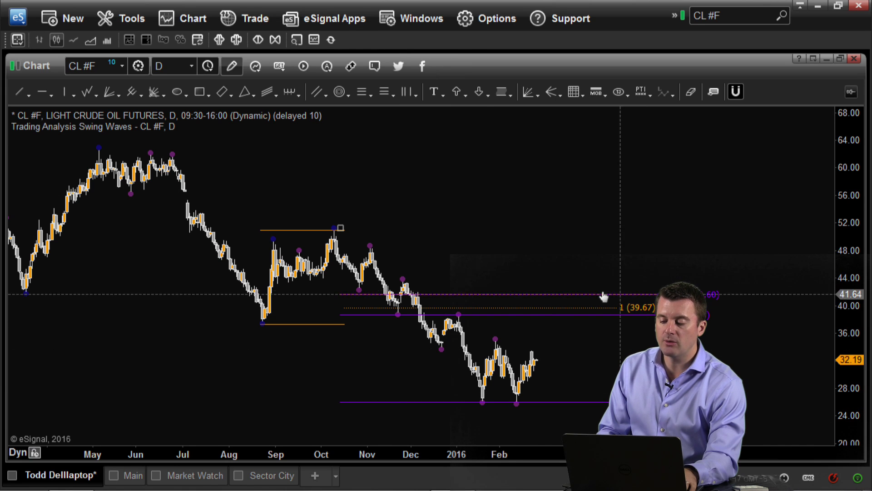
click(573, 341)
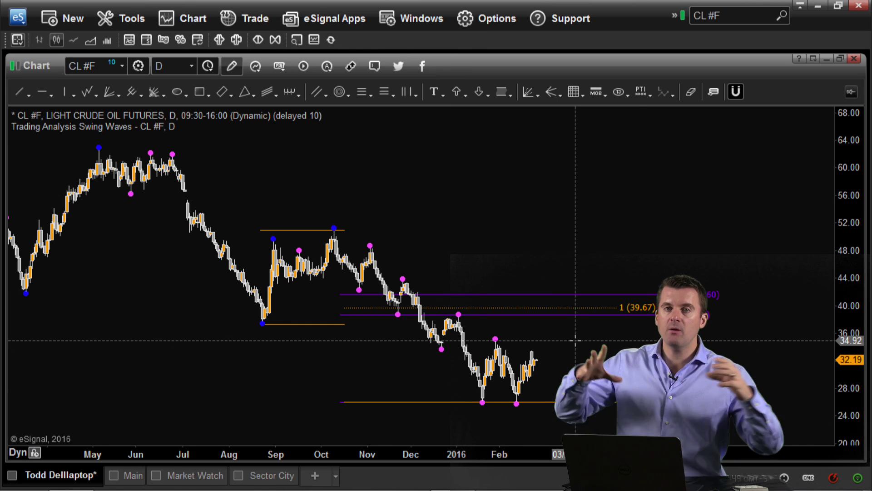
Step: Switch the chart to a 195-minute interval and pan to the recent bars
text(195)
key(Return)
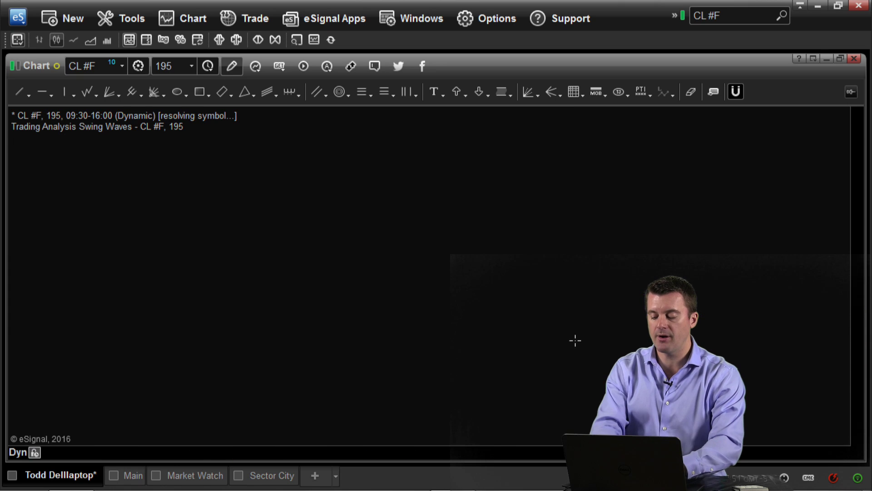
drag(522, 298, 392, 299)
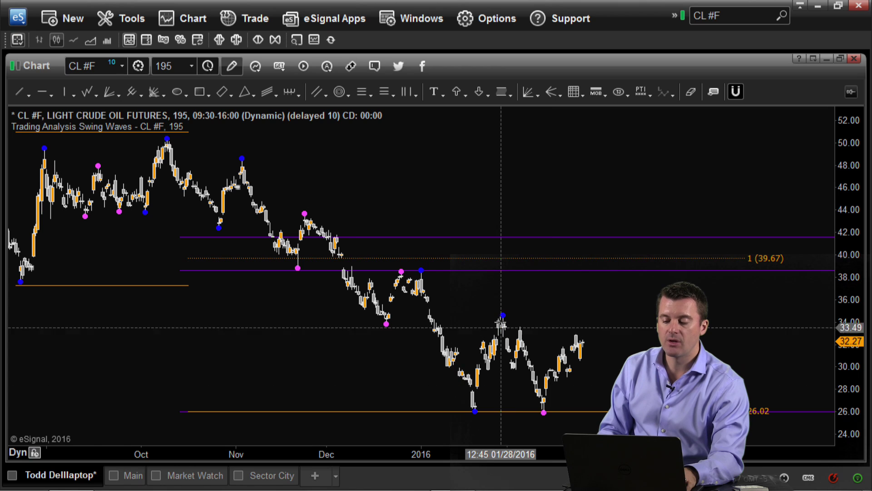
scroll(551, 272, down, 3)
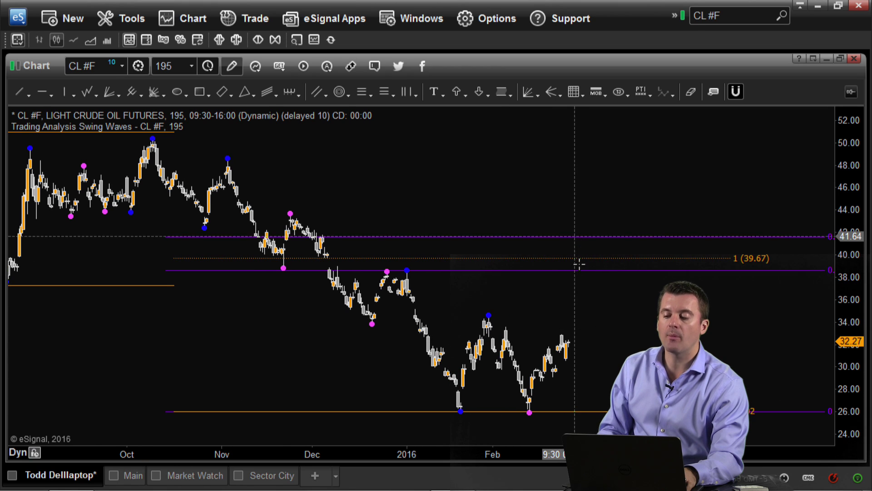
Step: Draw a purple Fibonacci extension from the 26.02 low to the 34.46 February high
click(369, 99)
drag(455, 315, 605, 390)
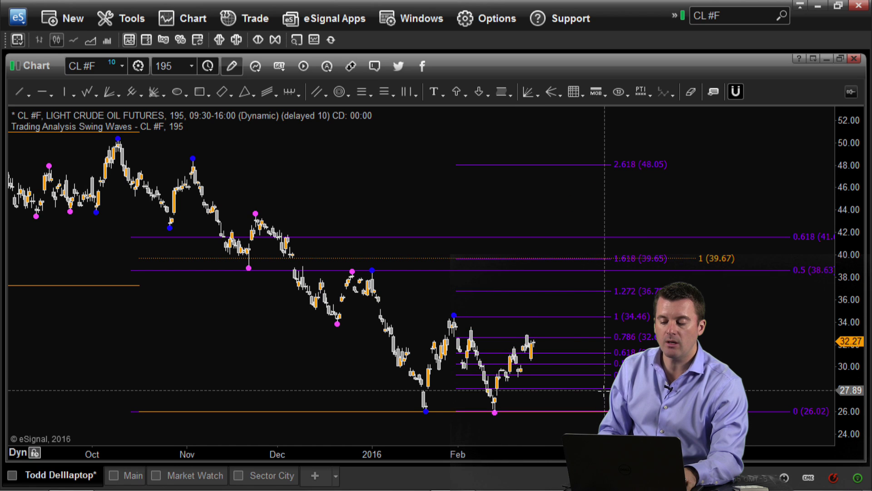
right_click(604, 390)
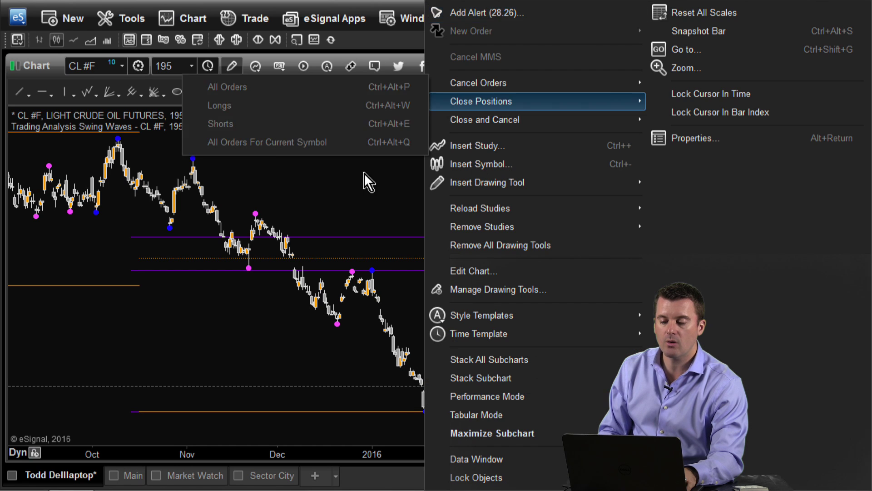
key(Escape)
right_click(572, 358)
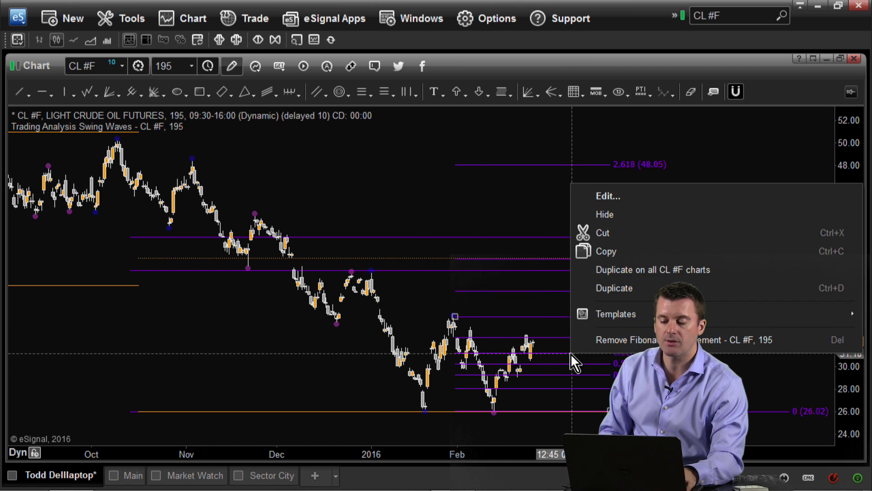
Step: Set the colour of all the Fibonacci extension's levels to green
click(619, 194)
double_click(560, 238)
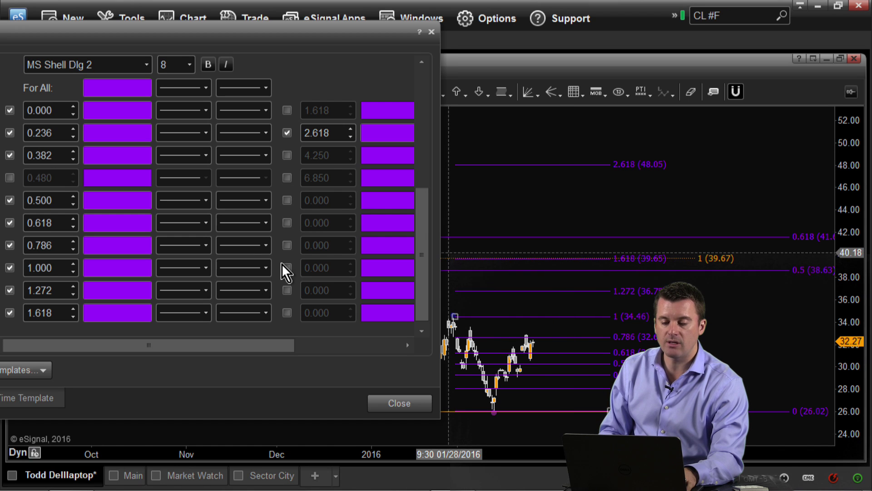
scroll(418, 229, up, 5)
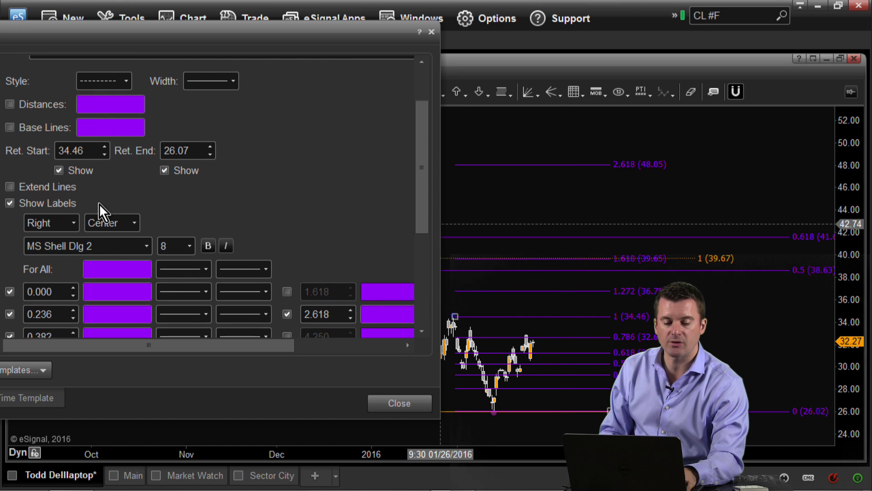
click(114, 272)
click(281, 181)
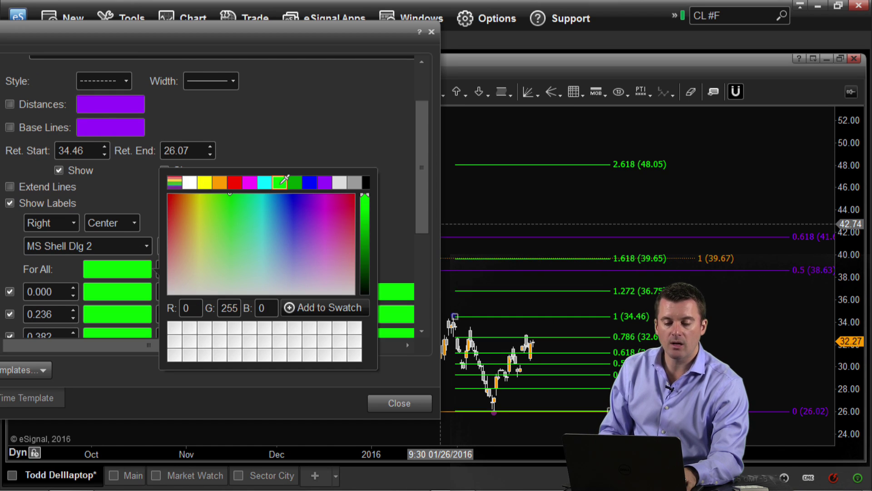
click(337, 157)
drag(418, 163, 431, 208)
Step: Hide the extension's 0.236, 0.382, 0.500, 0.618 and 2.618 levels
click(10, 220)
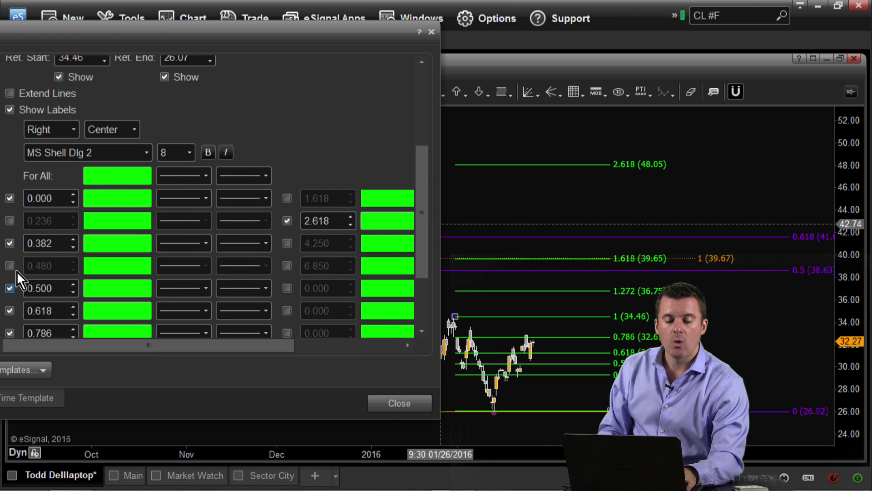
click(9, 243)
click(9, 288)
click(10, 310)
scroll(7, 314, down, 1)
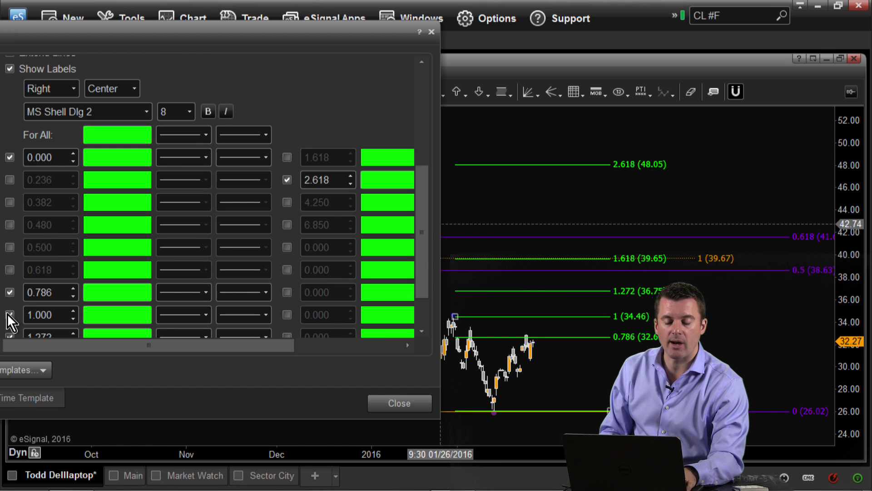
click(287, 180)
scroll(290, 185, down, 1)
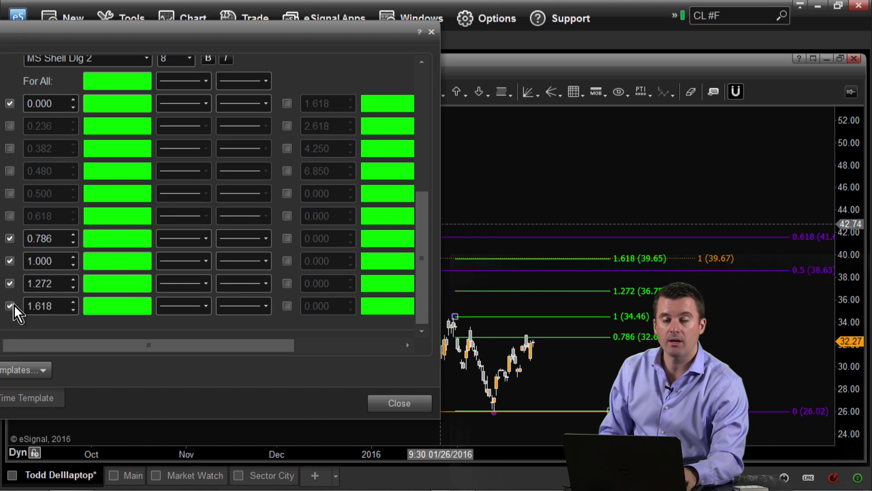
click(407, 402)
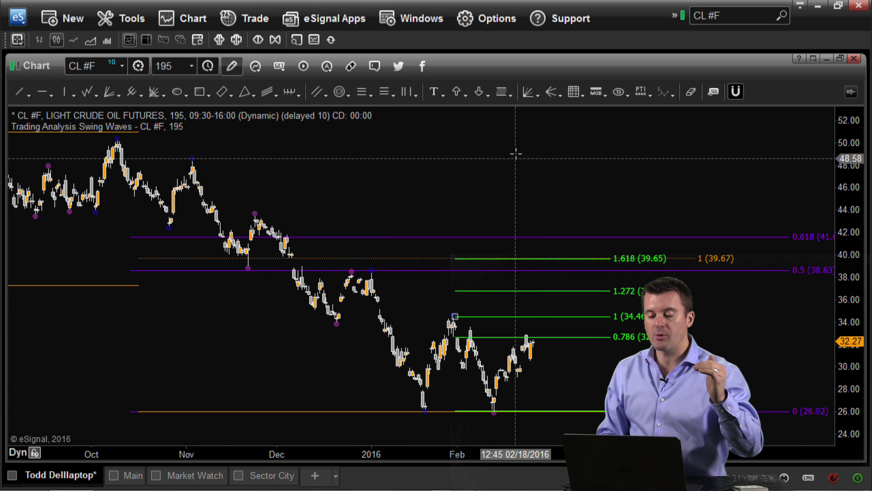
scroll(477, 169, down, 3)
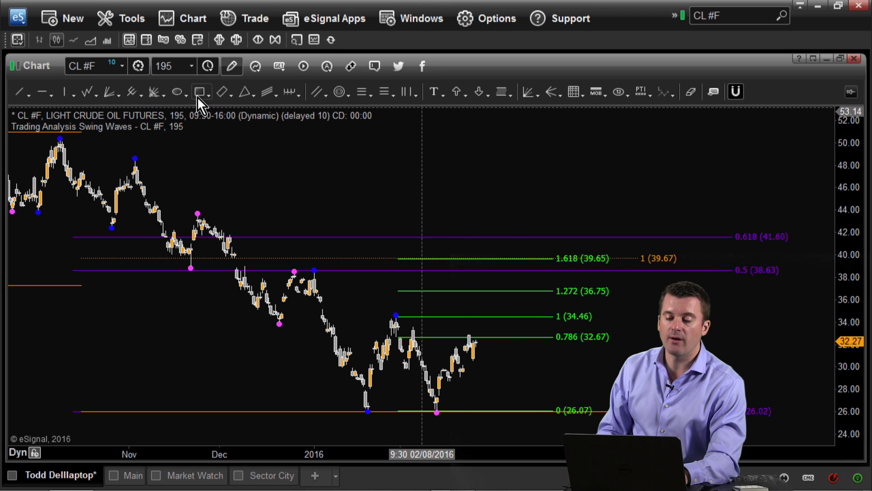
Step: Draw an ellipse around the 39.65–41.60 levels and a green arrow rising into it
click(179, 93)
drag(443, 251, 598, 266)
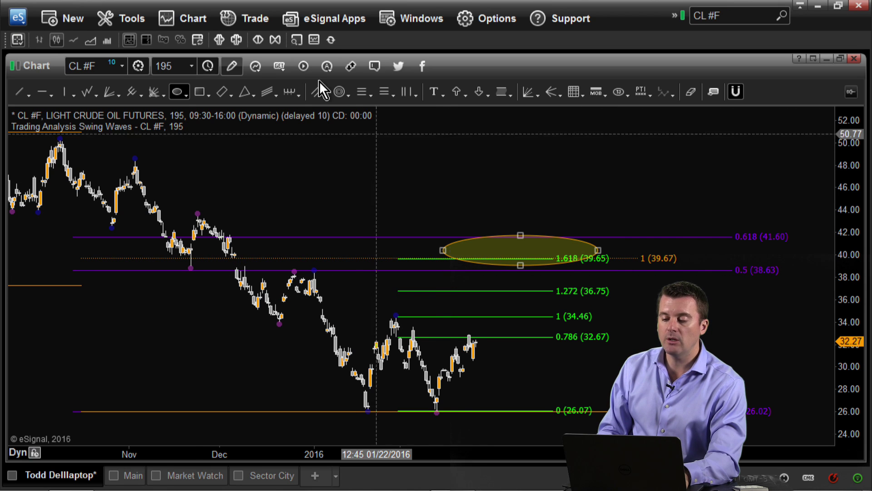
click(19, 92)
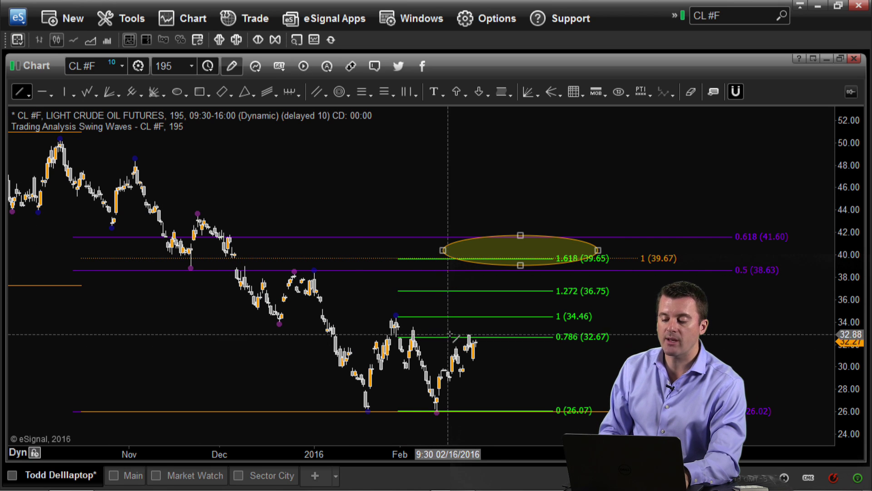
mouse_move(472, 335)
mouse_down()
mouse_move(508, 289)
mouse_move(527, 241)
mouse_move(530, 250)
mouse_up()
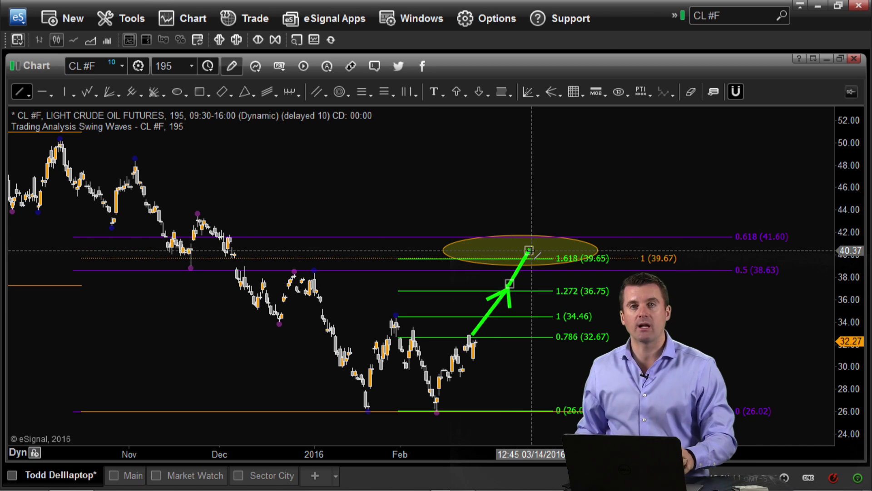